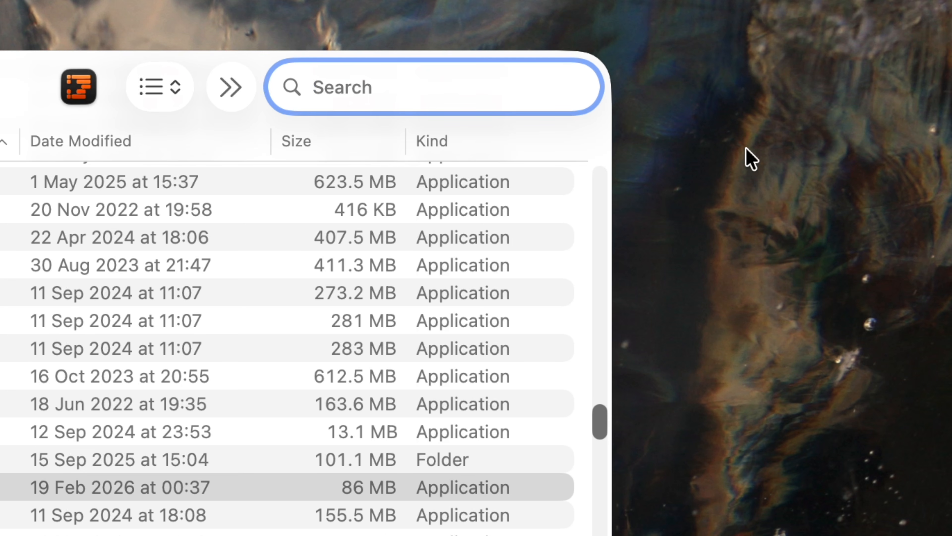
Search the Mac for "test" and narrow the search scope to the Applications folder.
text(test)
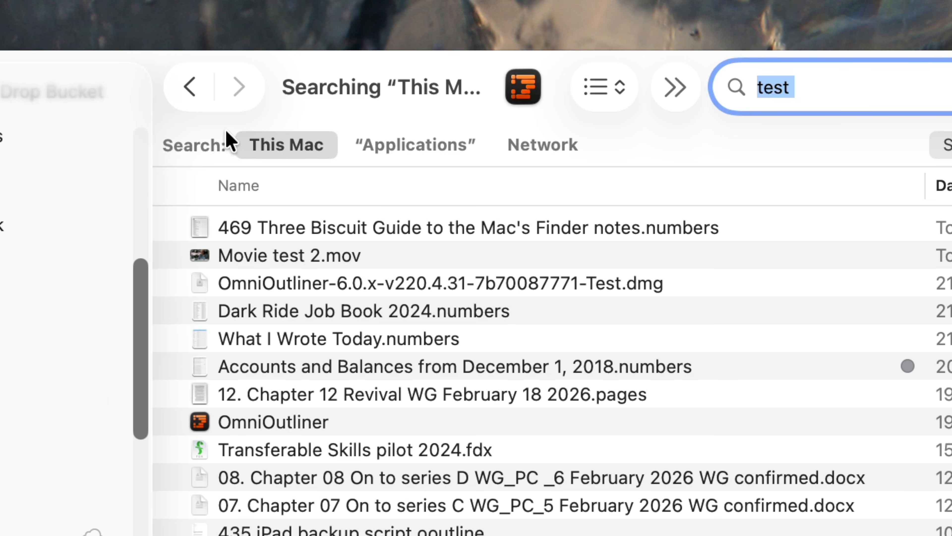
click(393, 153)
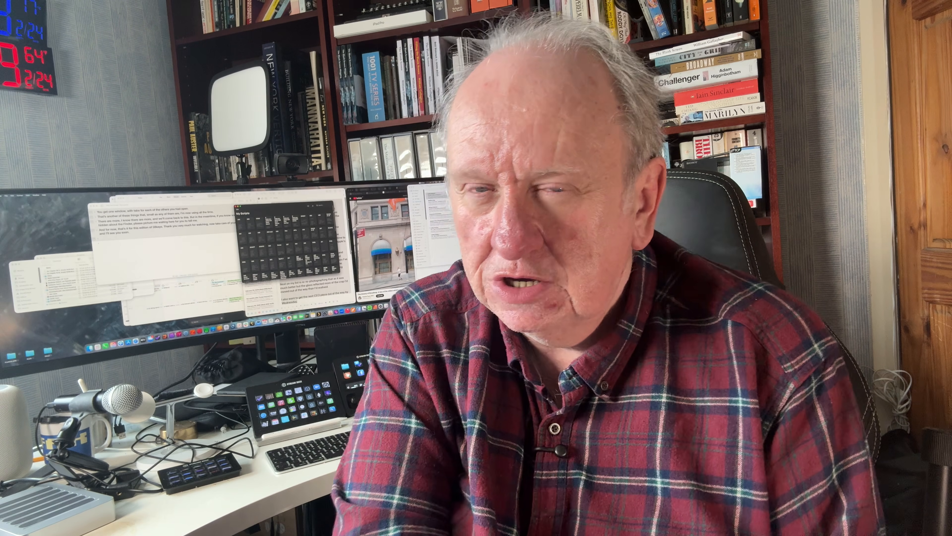
Open the Finder settings and show the options for what is covered when performing a search.
click(93, 18)
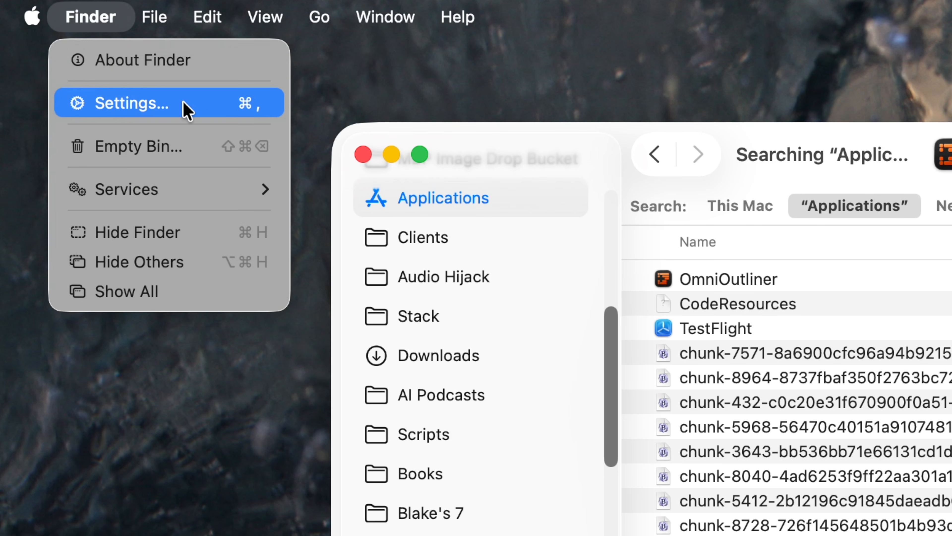
click(198, 105)
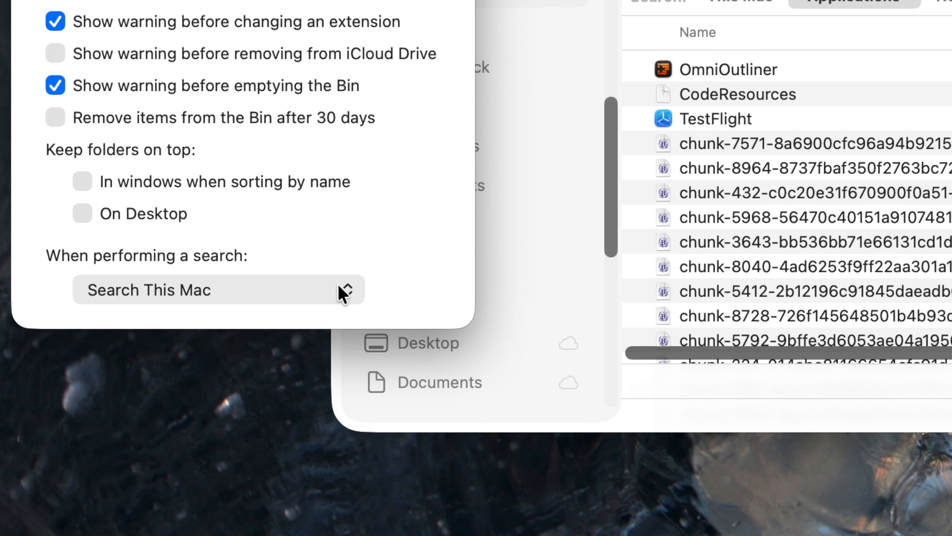
click(347, 296)
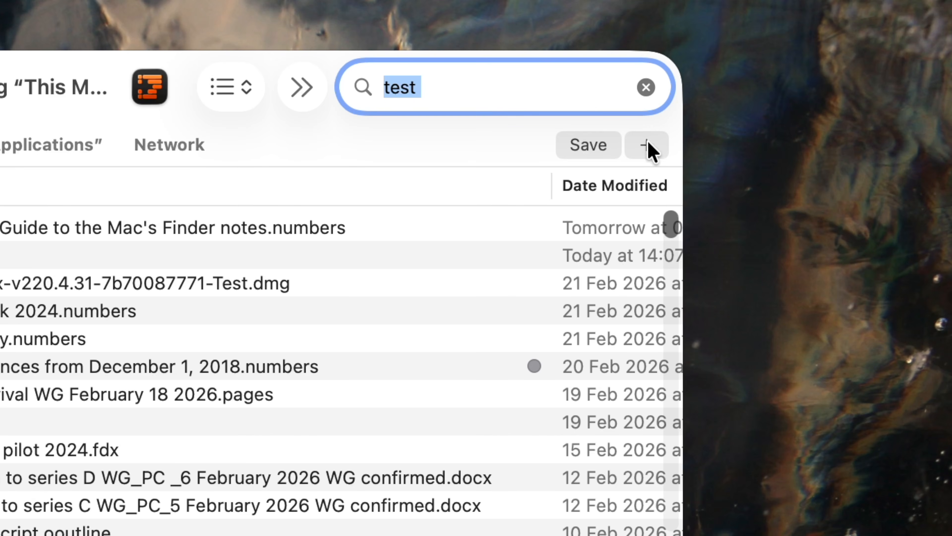
Add a criterion to the "test" search that limits results to files whose kind is Image.
click(648, 150)
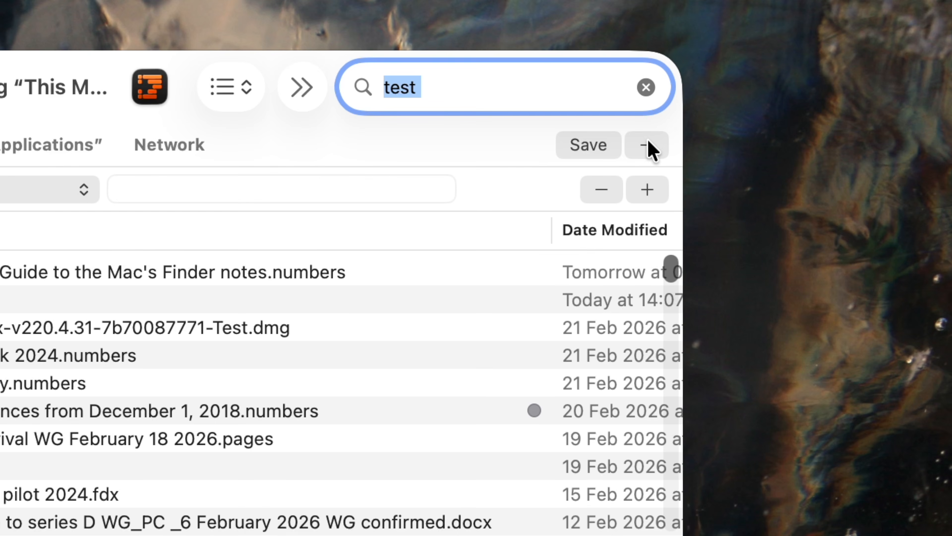
click(0, 190)
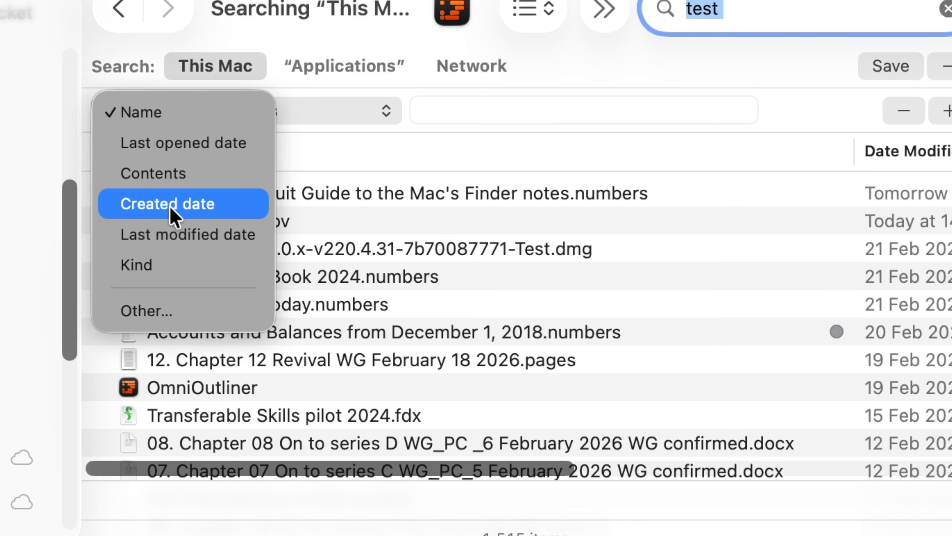
click(174, 263)
click(300, 113)
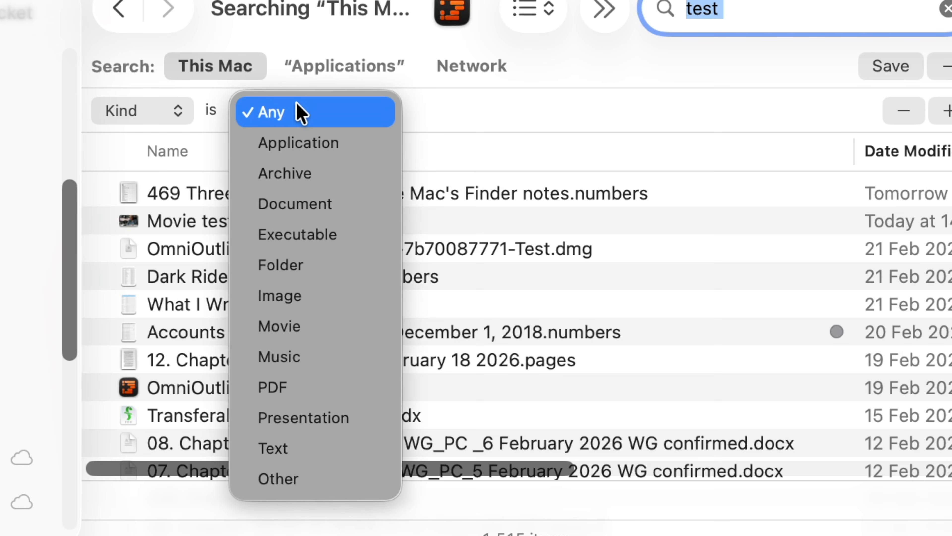
click(346, 299)
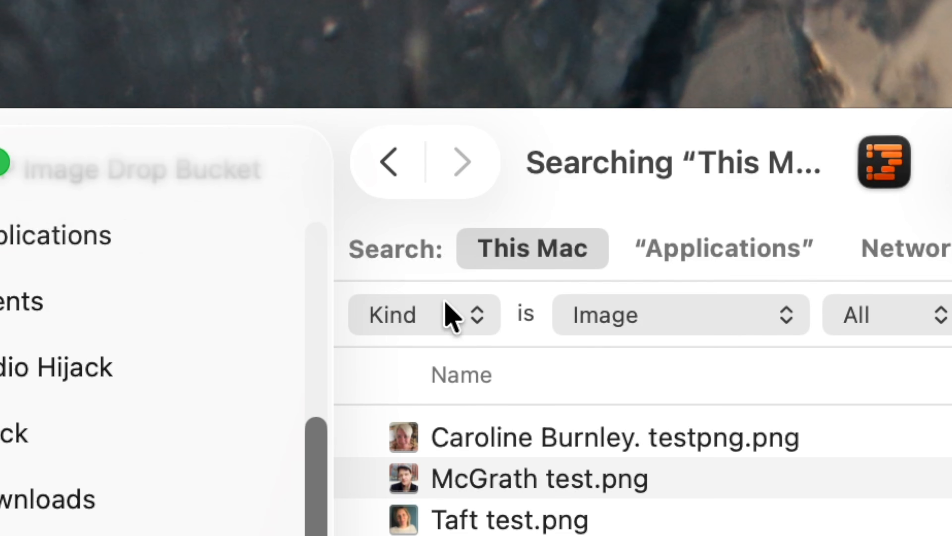
Change the Kind criterion to Last modified date and add three more criteria rows beneath it.
click(447, 303)
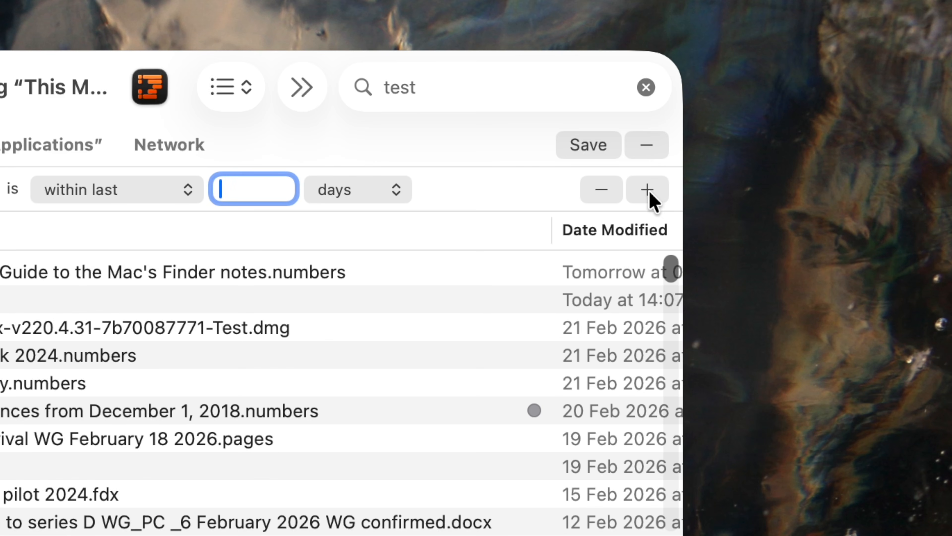
click(647, 191)
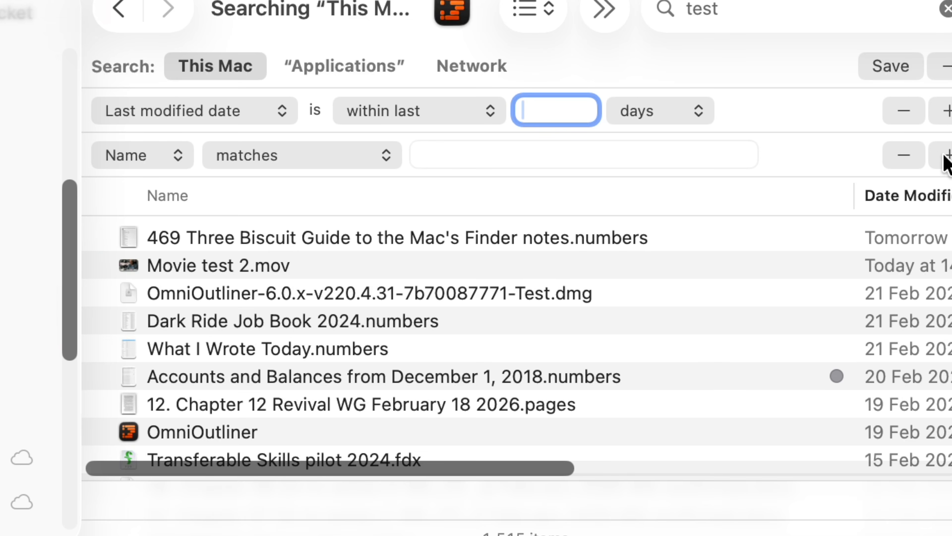
click(647, 233)
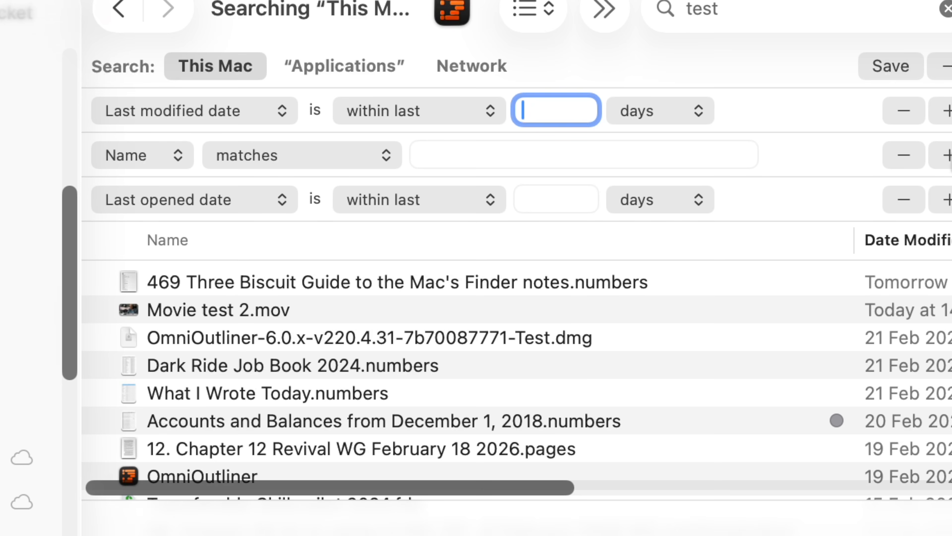
click(947, 201)
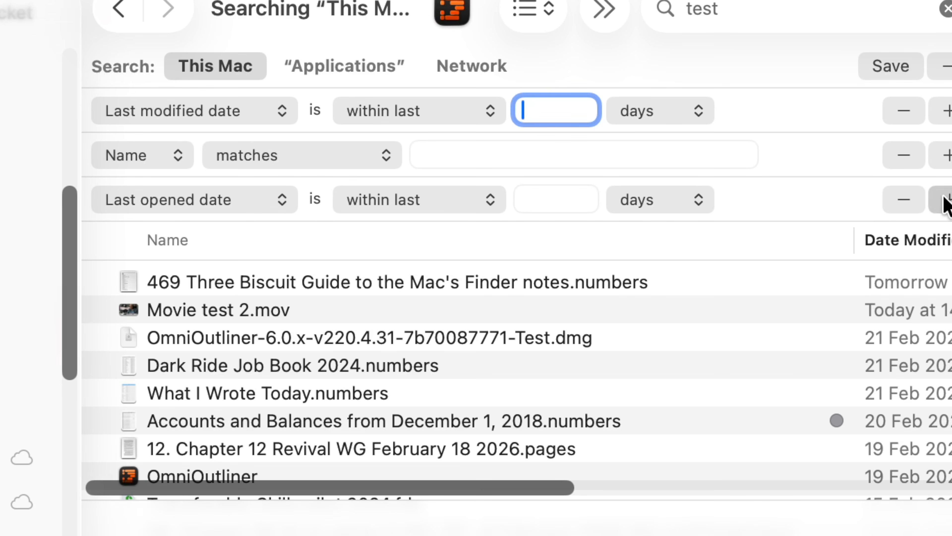
Change the Contents criterion to Name and limit the last modified date to within the last 3 days.
click(169, 242)
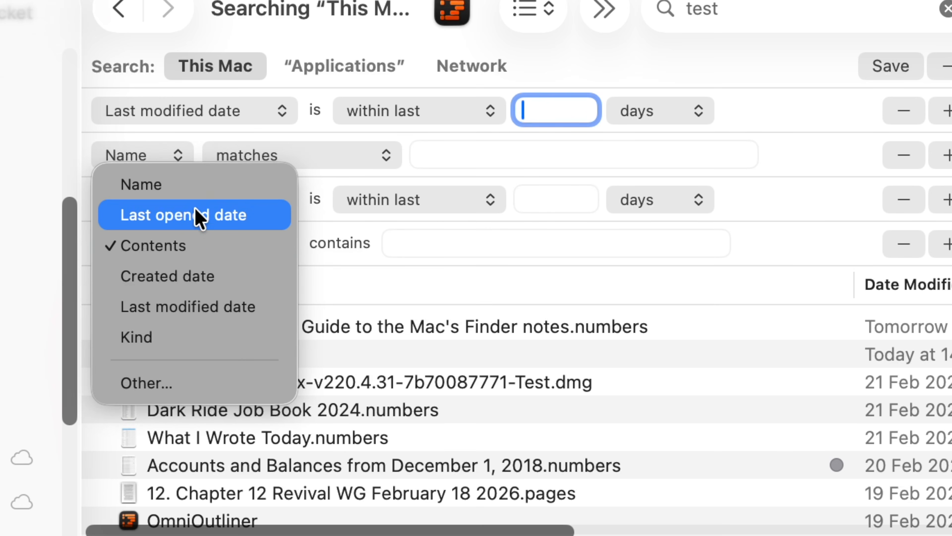
click(198, 186)
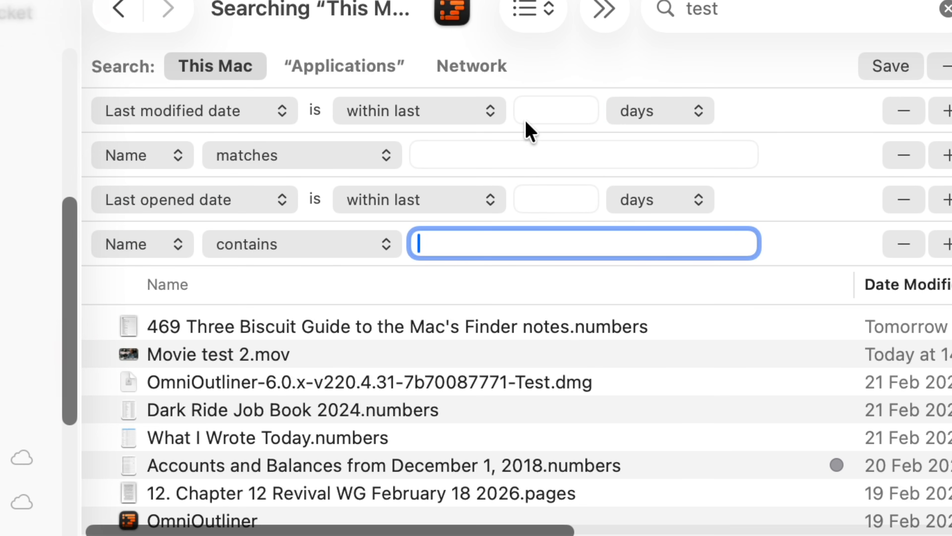
click(579, 110)
text(3)
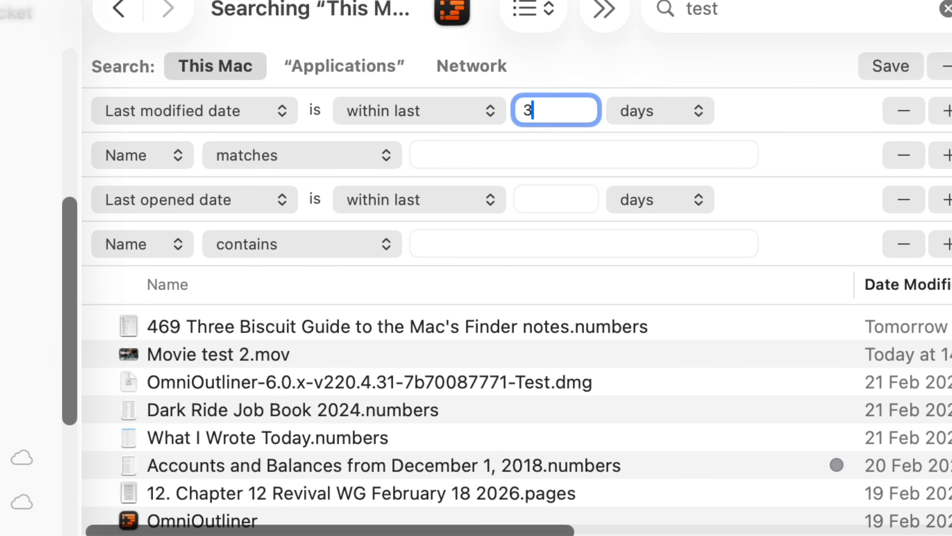
Add a fifth criterion and browse the full list of other search attributes.
click(947, 244)
click(265, 280)
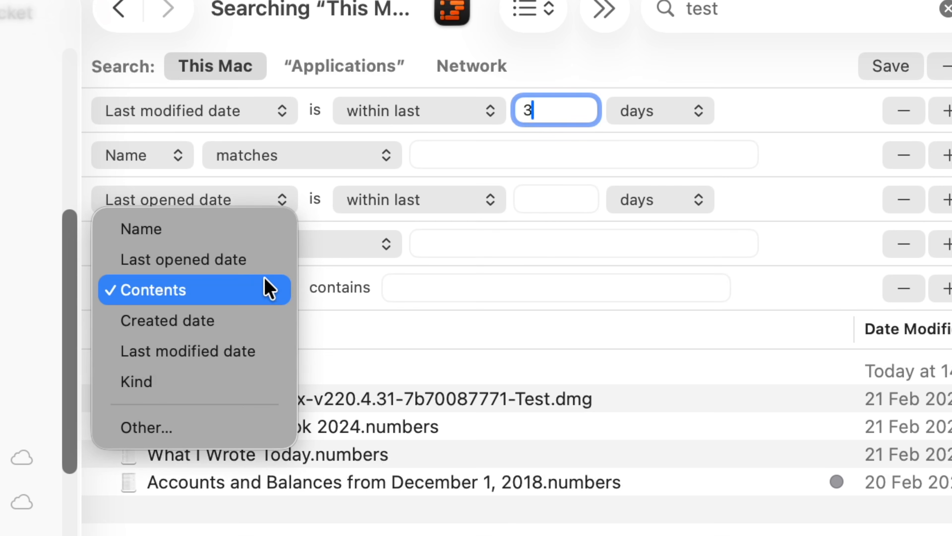
click(229, 425)
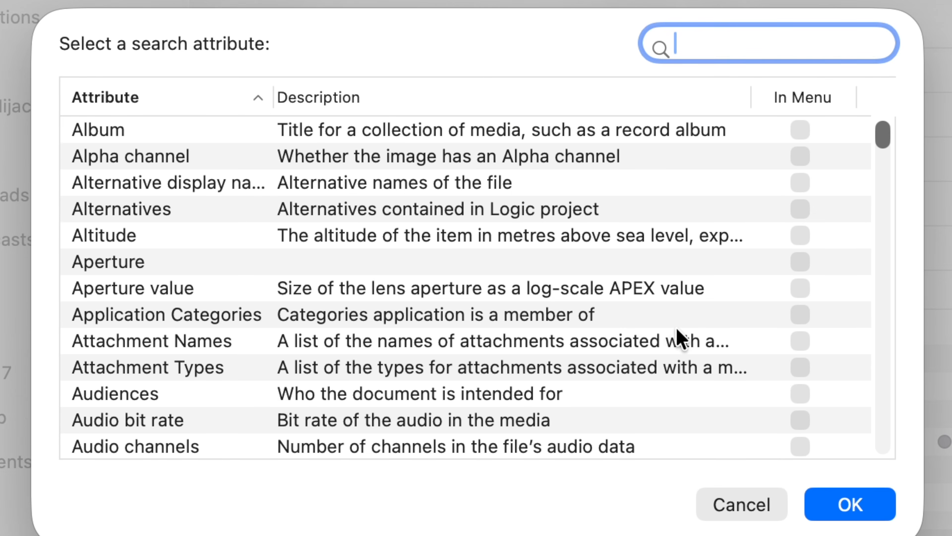
scroll(679, 331, down, 10)
scroll(679, 331, down, 10)
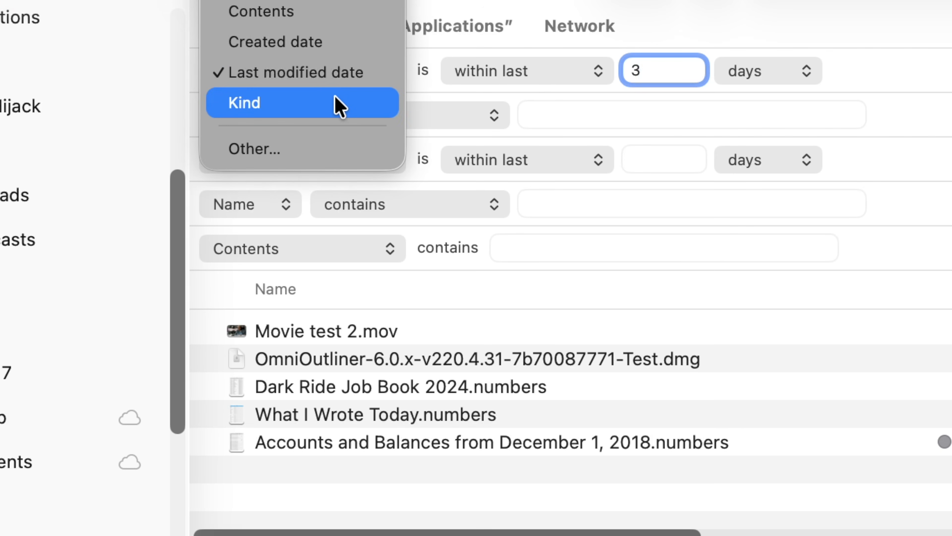
Change the first criterion from Last modified date to Kind is Other.
click(337, 102)
click(397, 81)
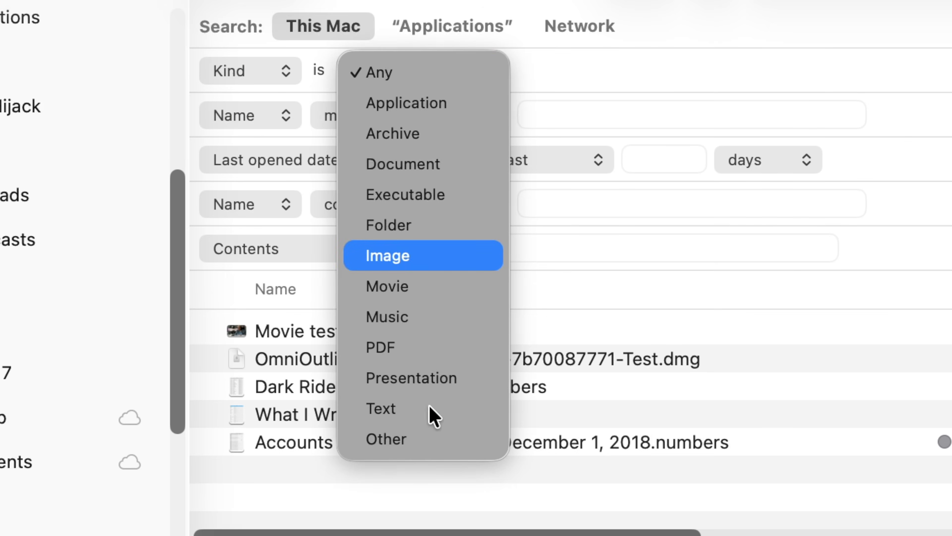
click(432, 448)
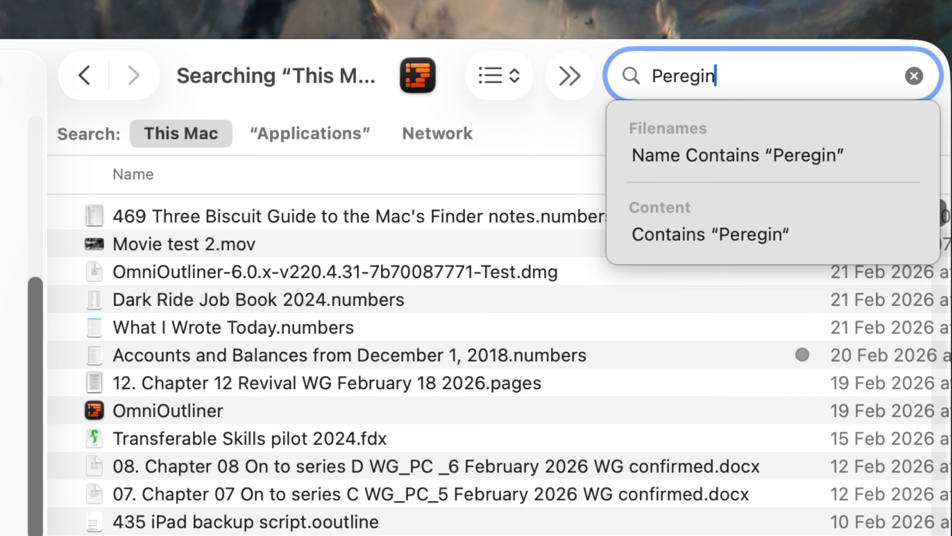
Search This Mac for "Peregine" and add a Name criterion followed by a nested group matching any of its conditions.
text(eregine)
key(Return)
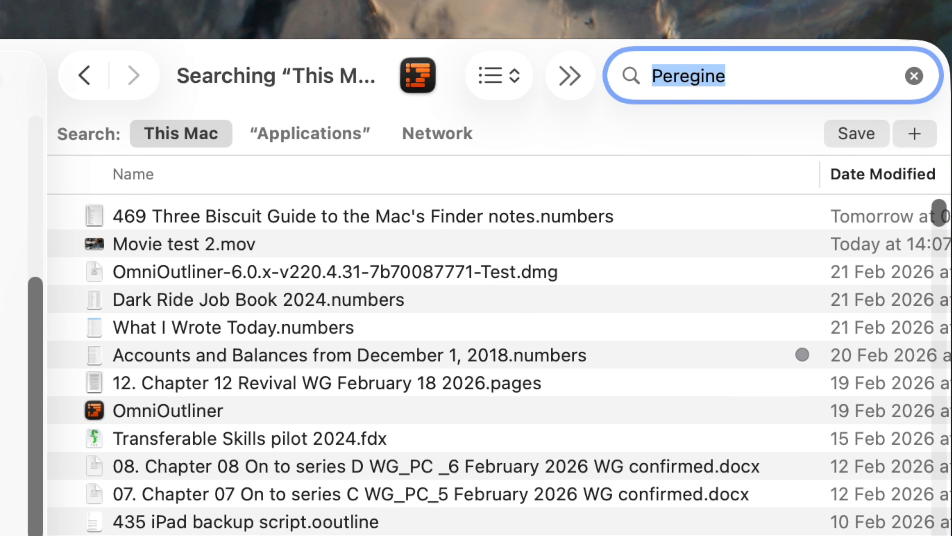
click(918, 139)
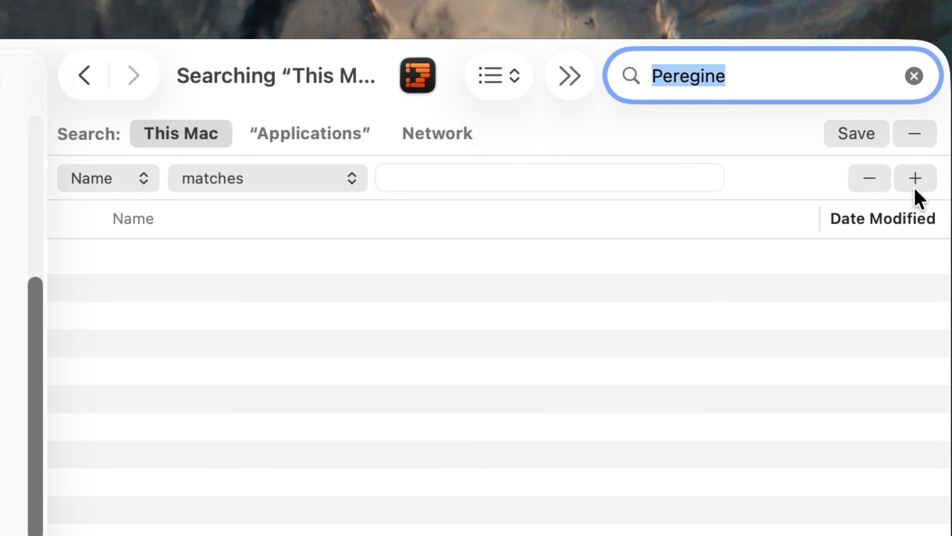
alt+click(918, 179)
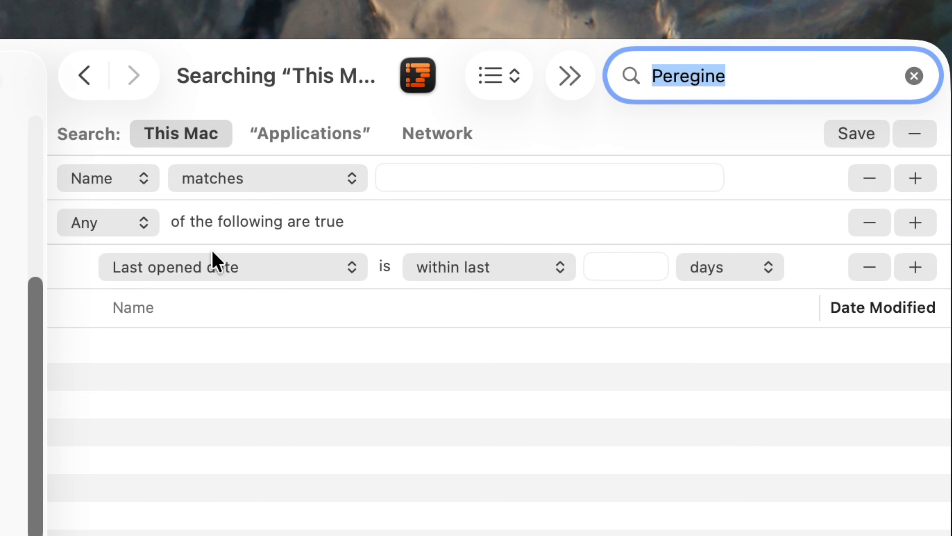
Set the Any group to last opened within the last 3 days and file size greater than 1 GB, and save the search.
click(148, 229)
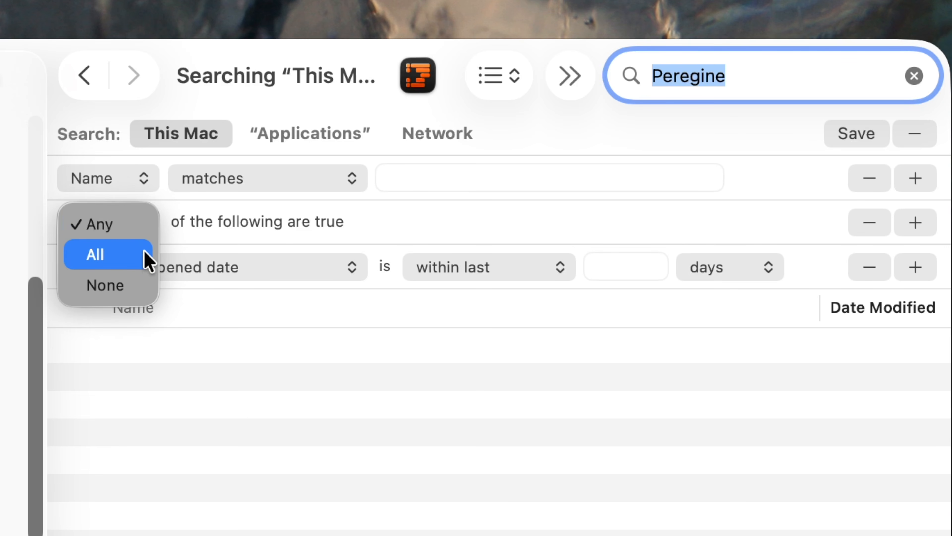
click(252, 227)
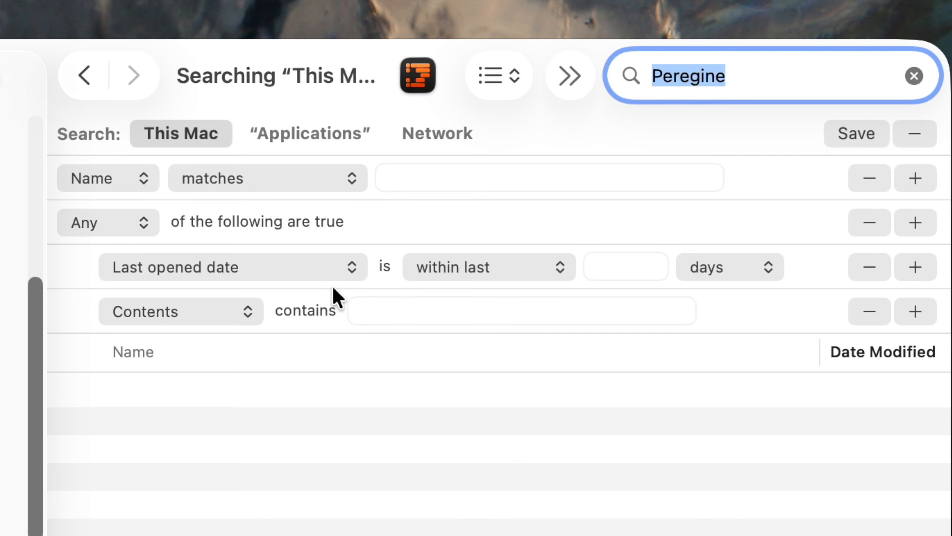
click(233, 310)
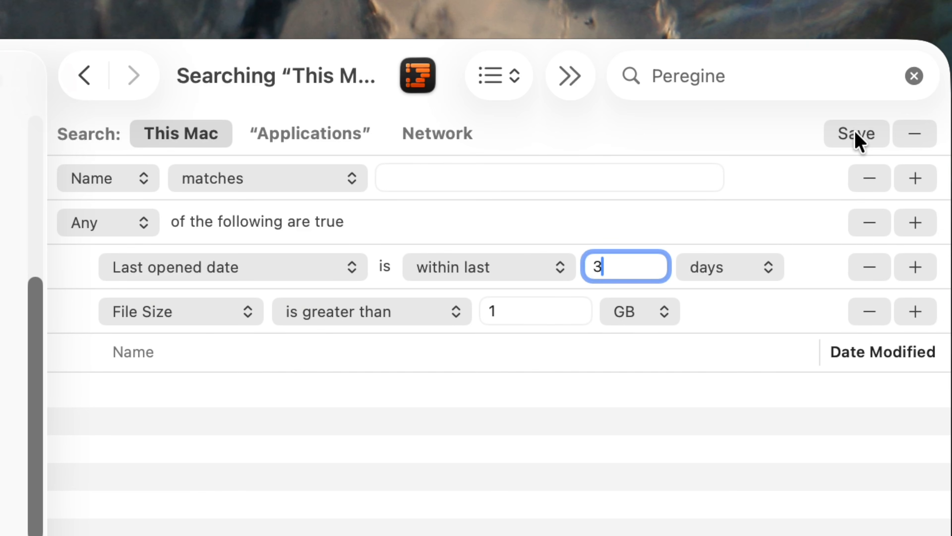
click(856, 133)
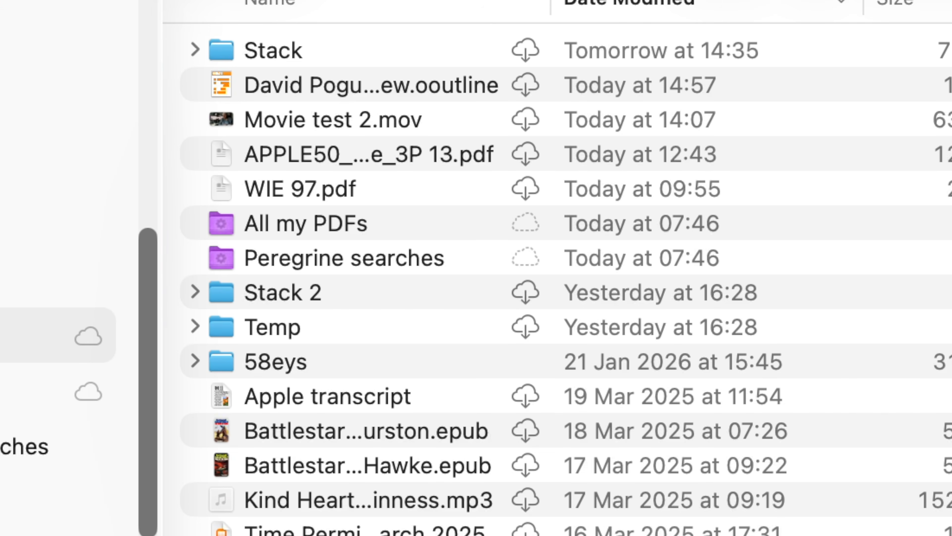
Open the All my PDFs saved search and look through the files it lists.
click(406, 235)
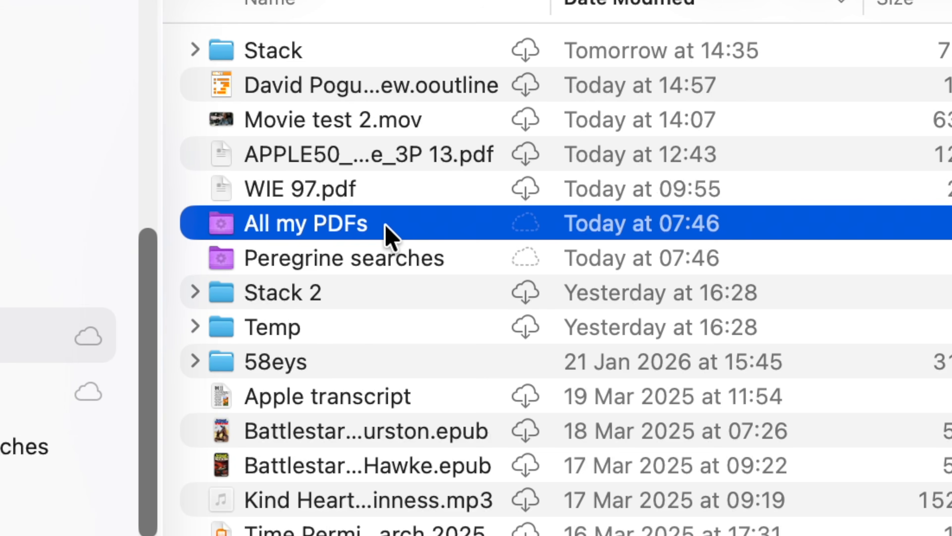
double_click(390, 234)
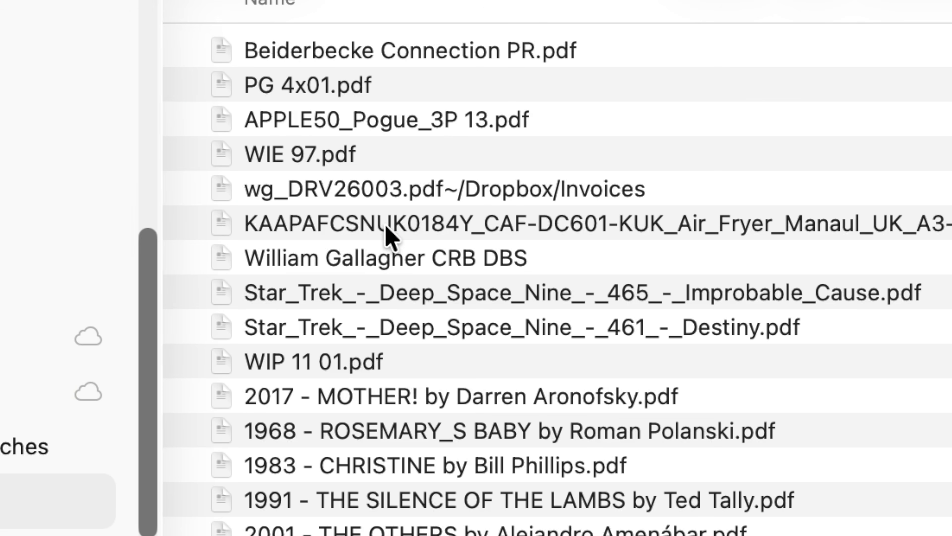
scroll(386, 229, down, 9)
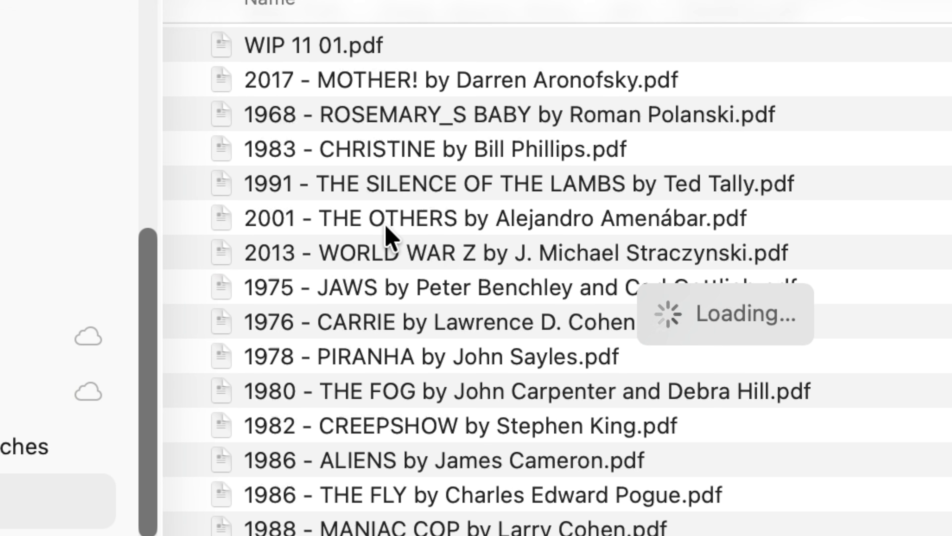
scroll(387, 229, down, 15)
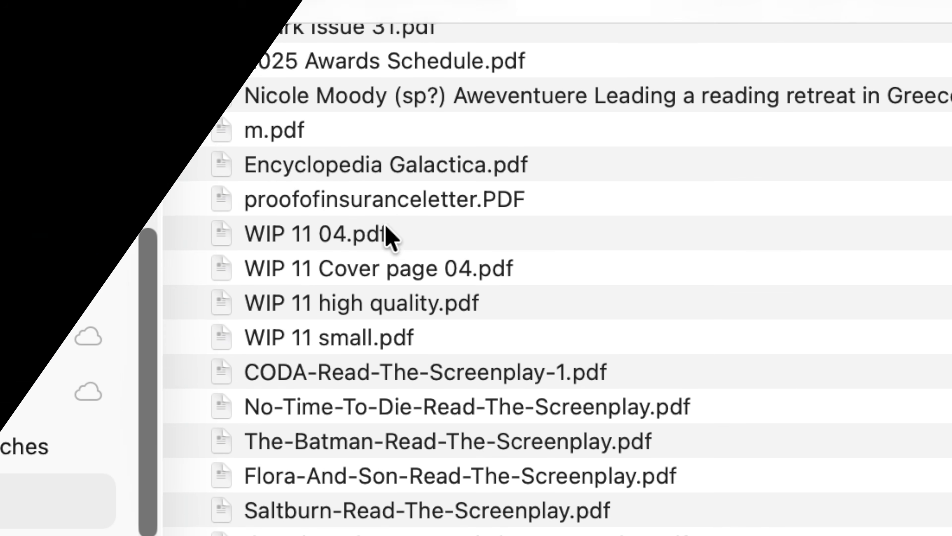
scroll(390, 237, down, 10)
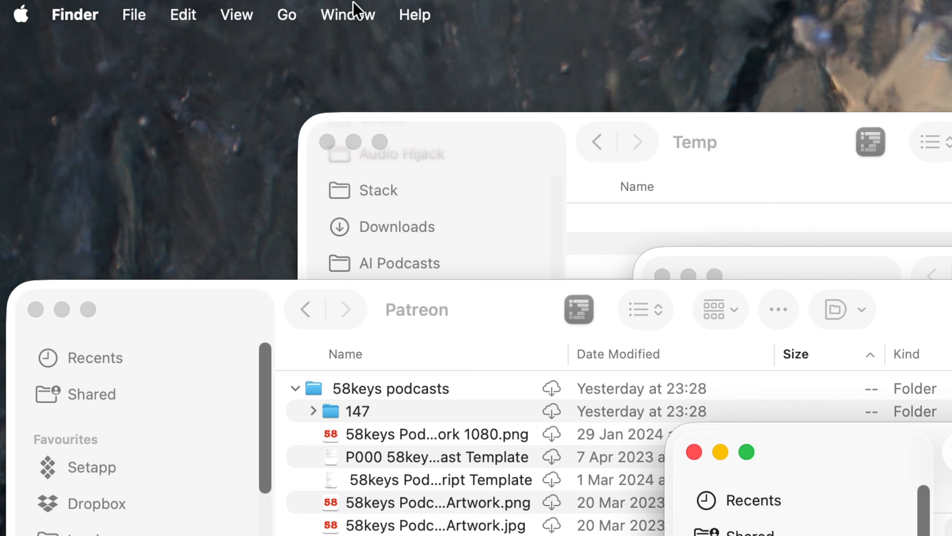
Merge all open Finder windows into a single window with tabs.
click(353, 8)
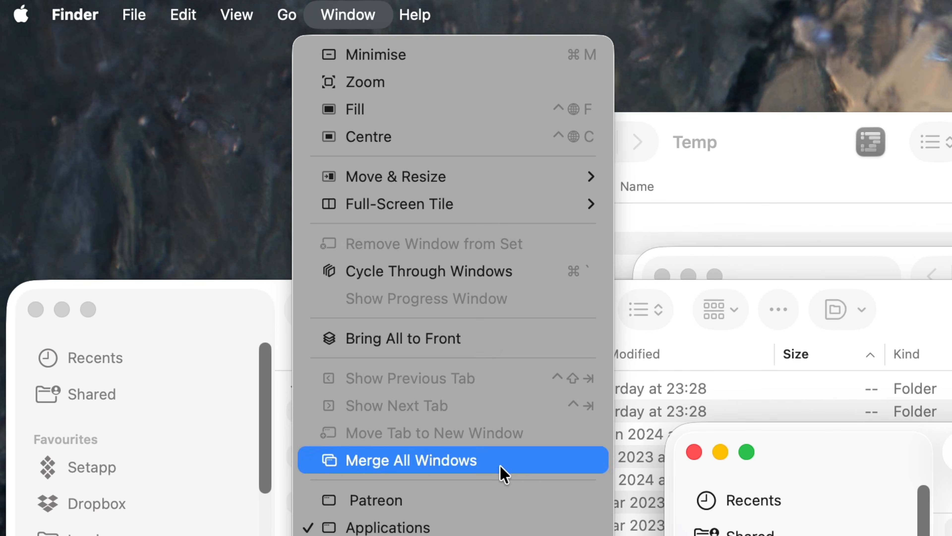
click(525, 464)
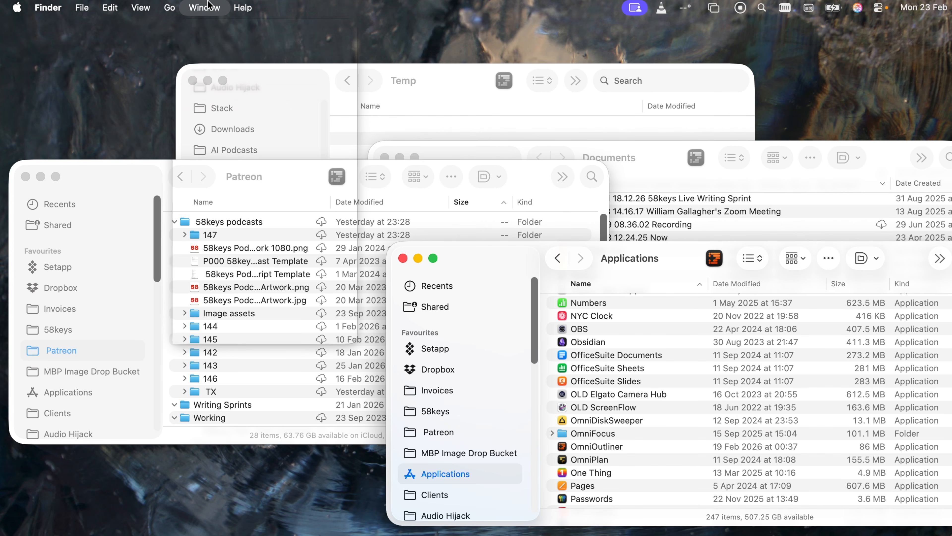
click(355, 8)
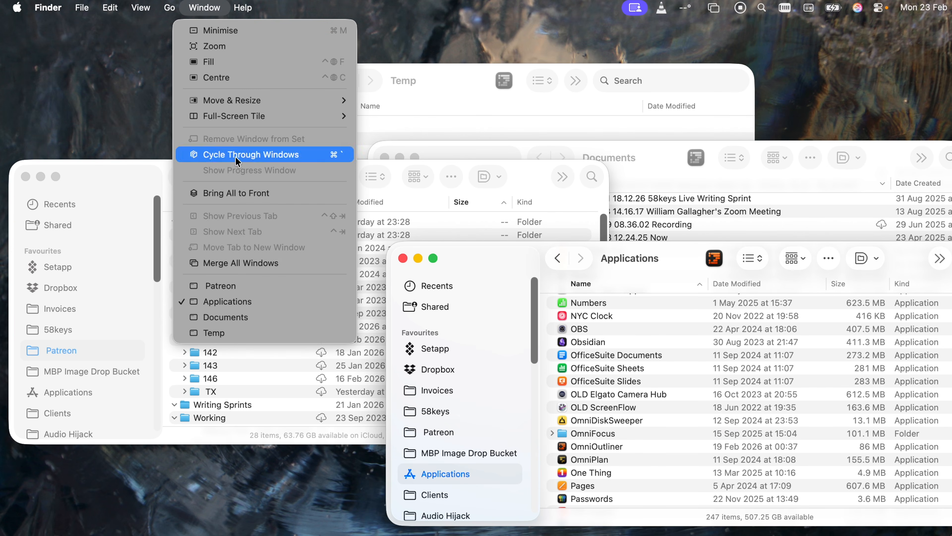
click(304, 262)
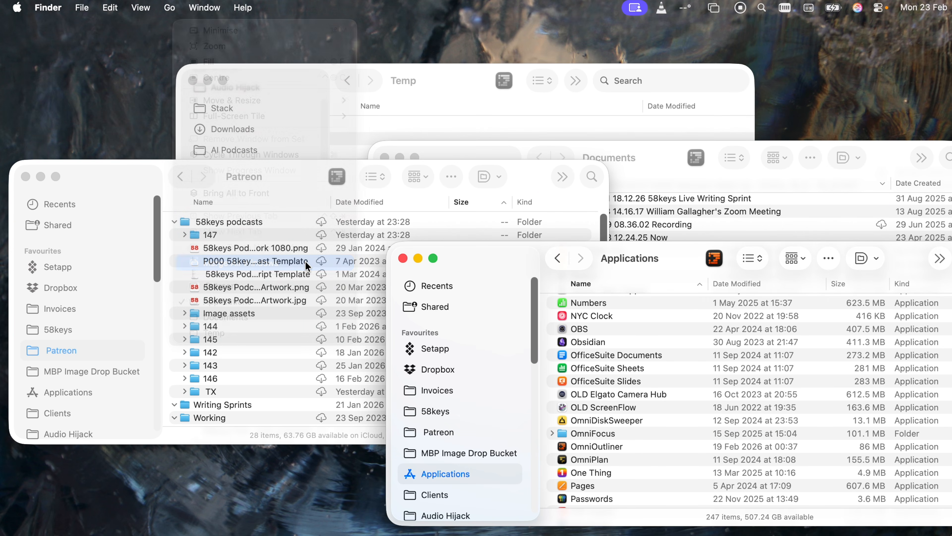
drag(481, 260, 192, 83)
View the Temp, Documents and Patreon tabs of the merged window in turn.
click(388, 108)
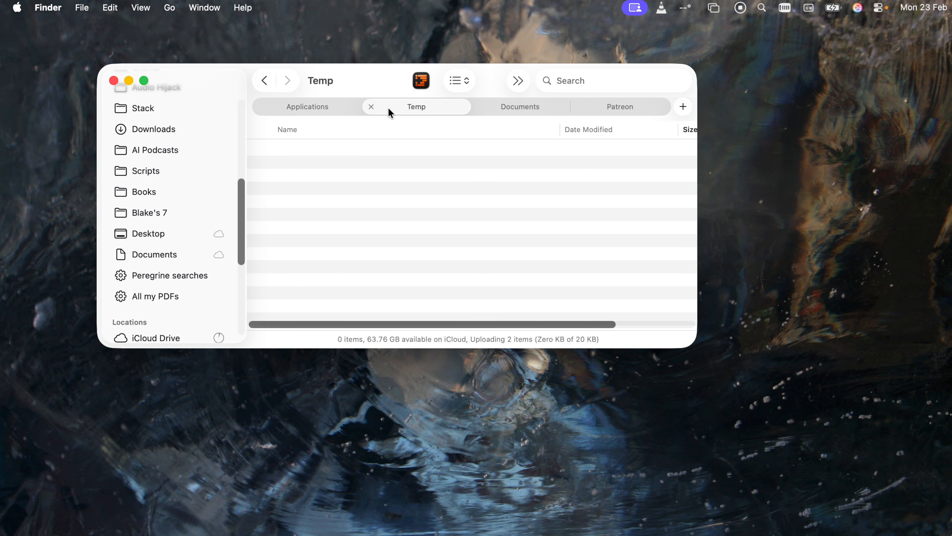
click(504, 109)
click(618, 107)
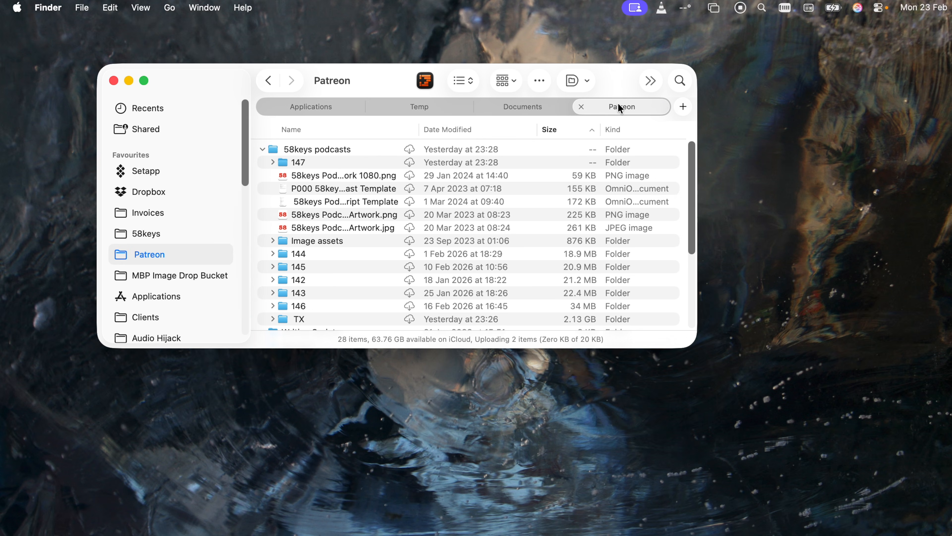